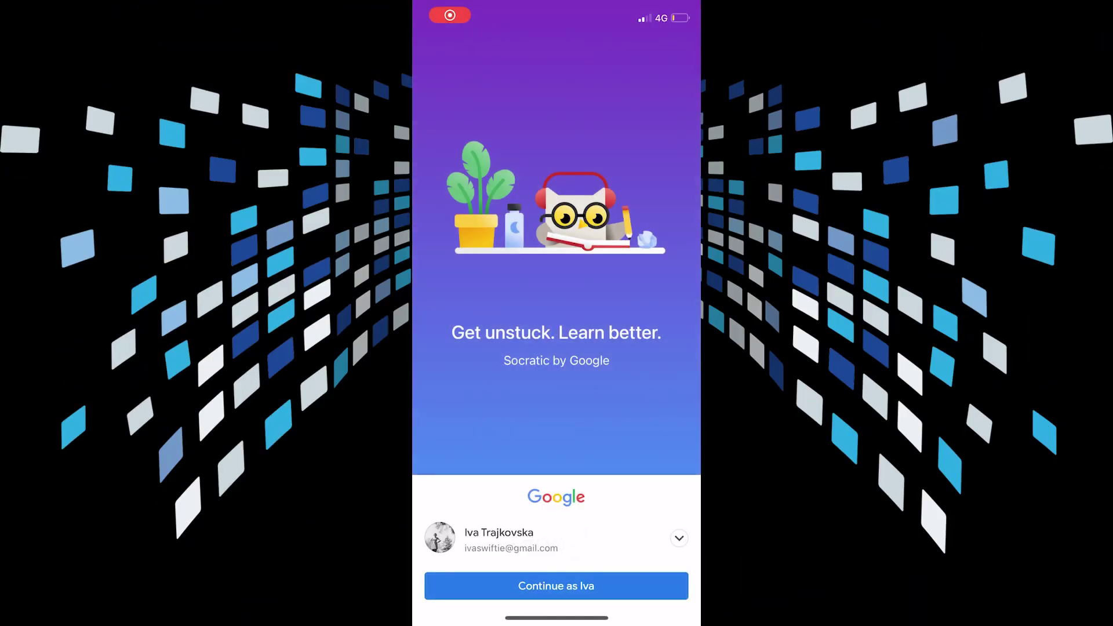
# Allow camera access, photograph the equation 7 − 2 + x = 12, and submit it for solving.
pyautogui.click(608, 362)
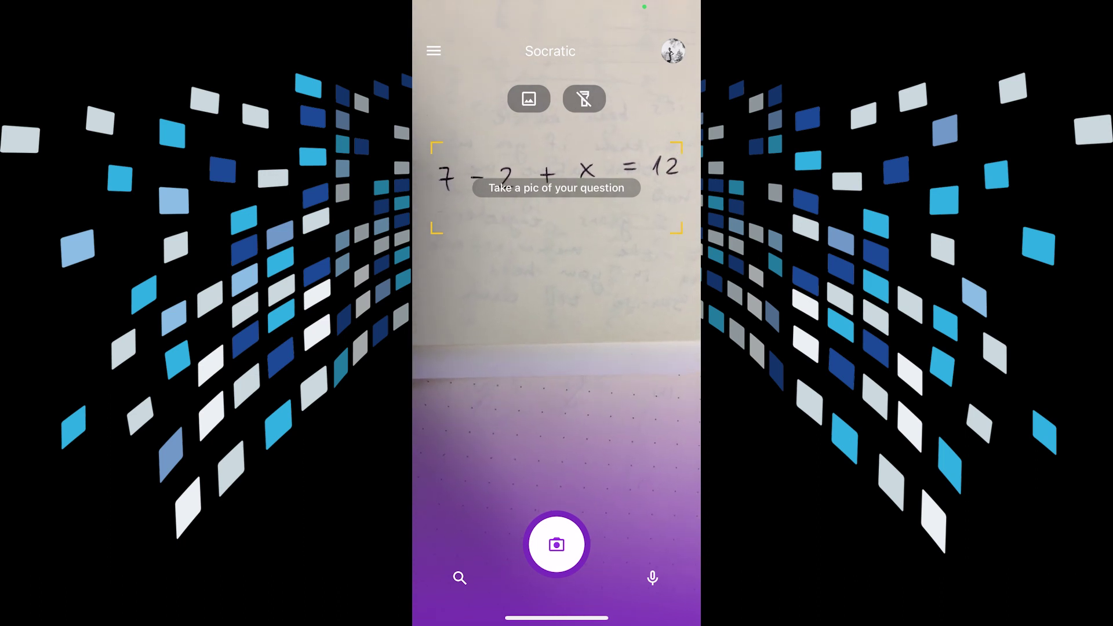
pyautogui.click(557, 544)
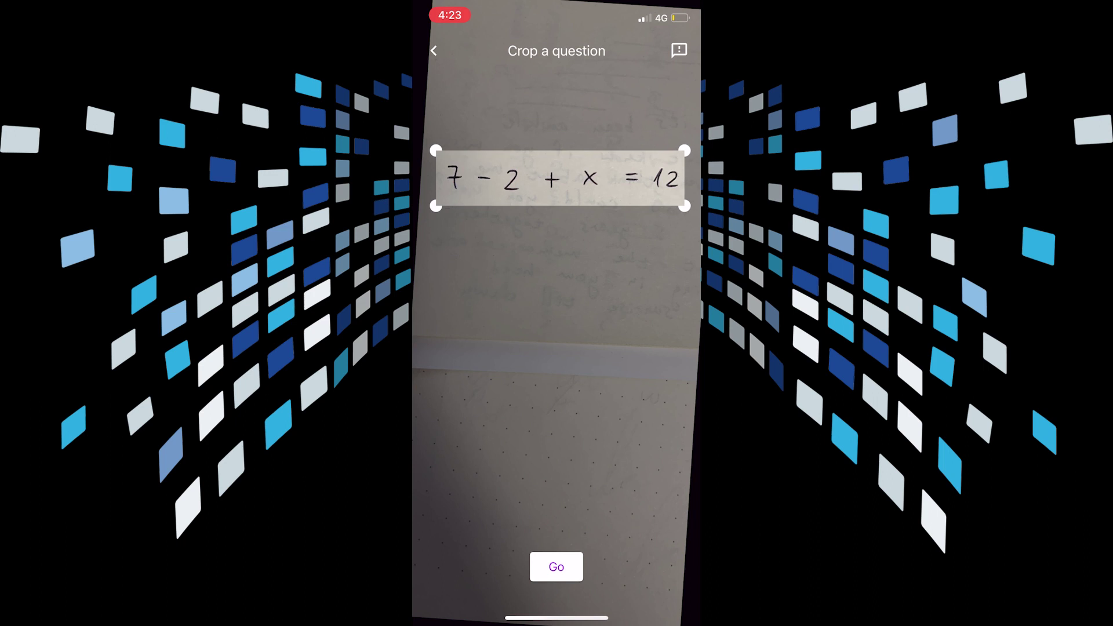
pyautogui.click(556, 566)
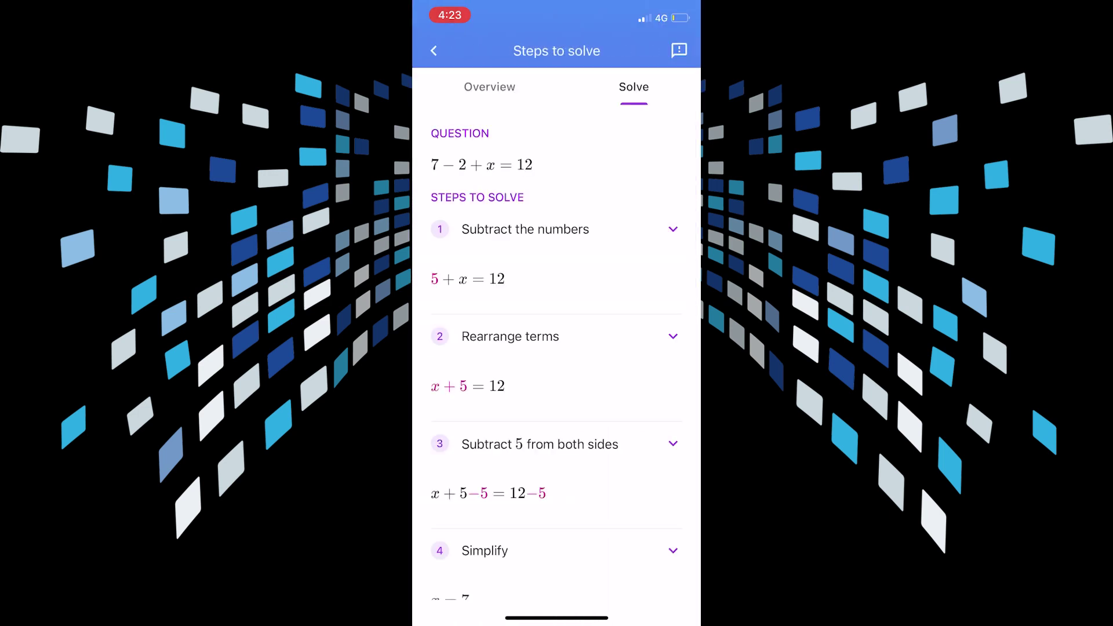
pyautogui.scroll(-3, 557, 349)
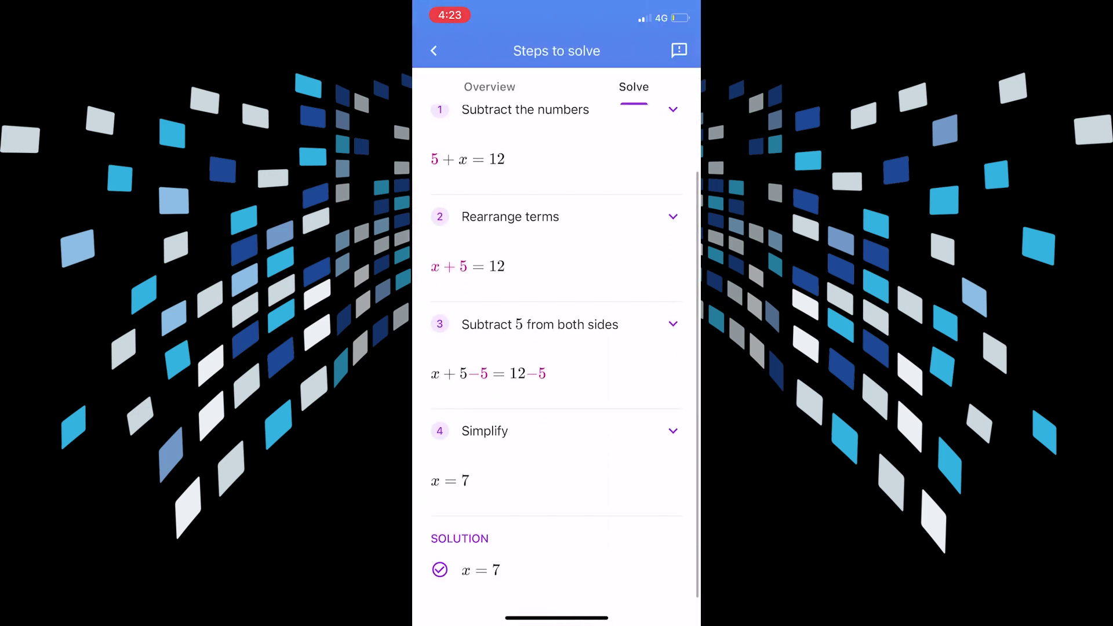
# Return to Top match, then reopen the equation 7 − 2 + x = 12 and resubmit it.
pyautogui.click(433, 51)
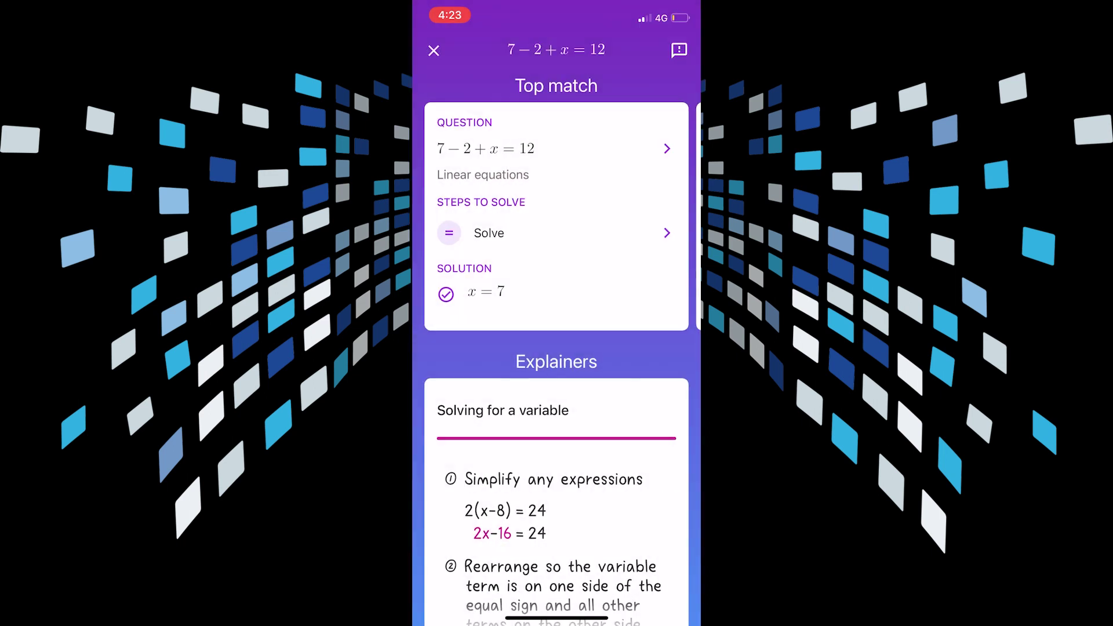
pyautogui.click(556, 51)
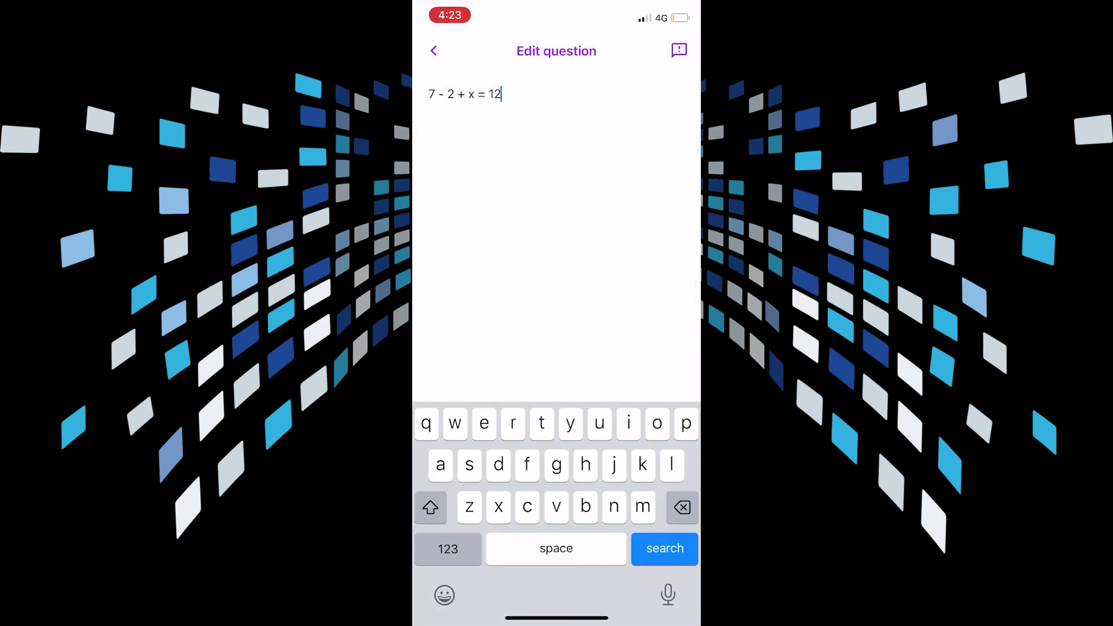
pyautogui.press('Return')
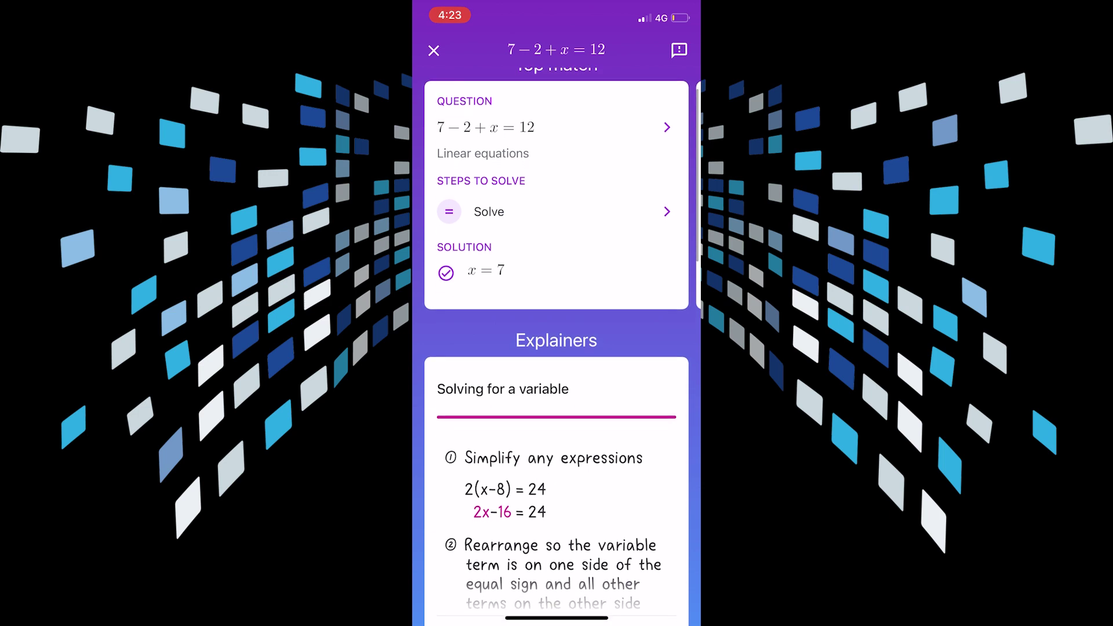
pyautogui.scroll(-4, 556, 348)
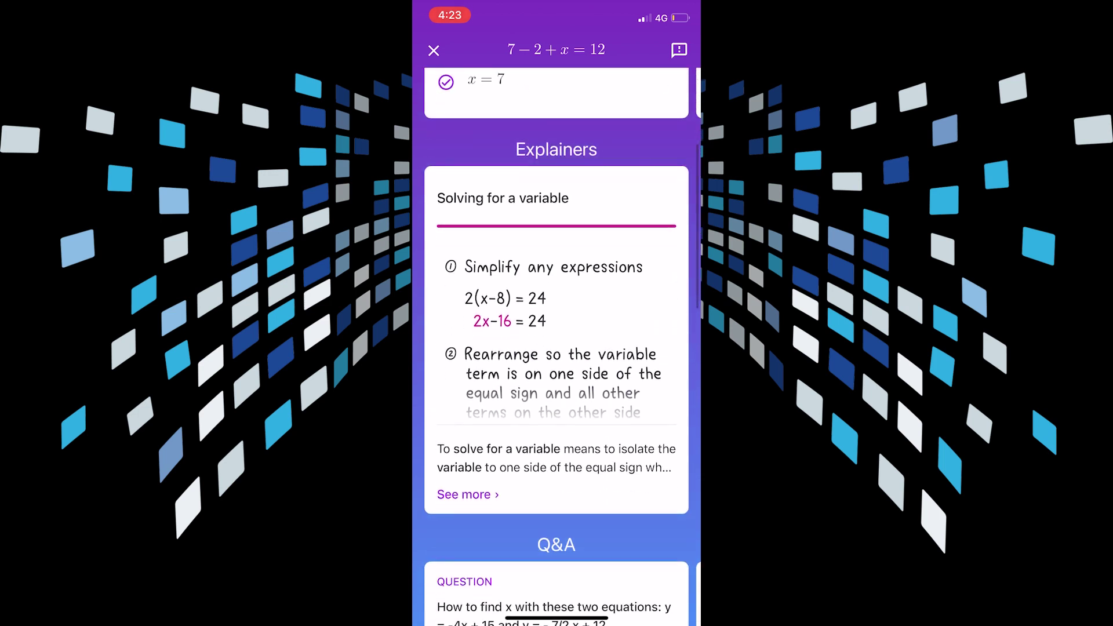
pyautogui.scroll(-3, 556, 347)
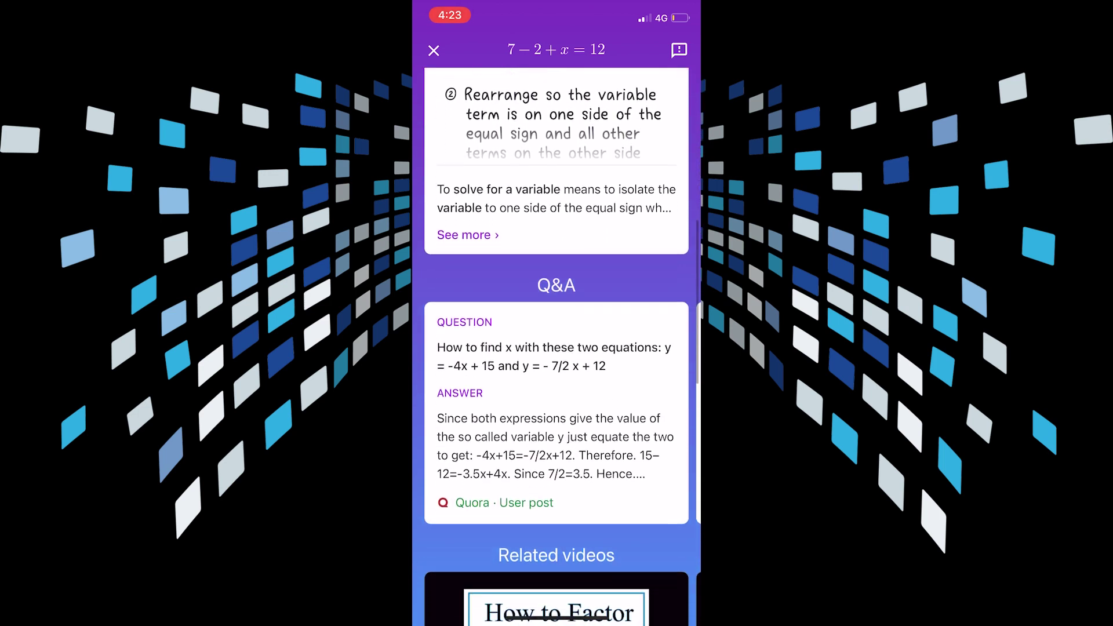
pyautogui.scroll(-2, 557, 348)
# Bring the next Q&A answer and the exponential-equation related video into view.
pyautogui.moveTo(626, 330); pyautogui.dragTo(470, 331)
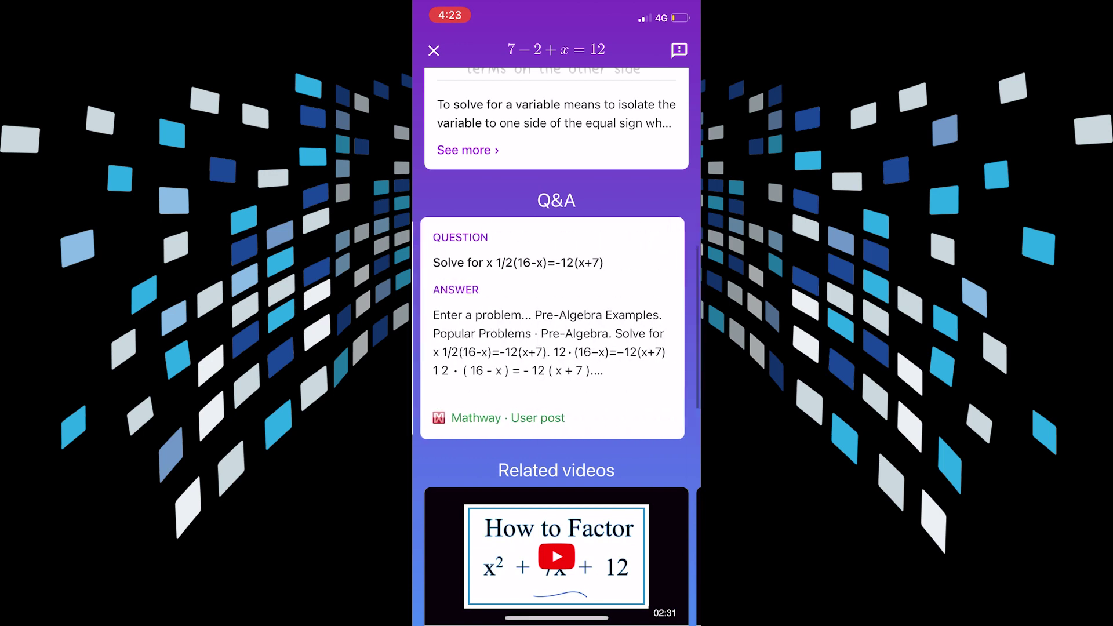
pyautogui.scroll(-3, 556, 348)
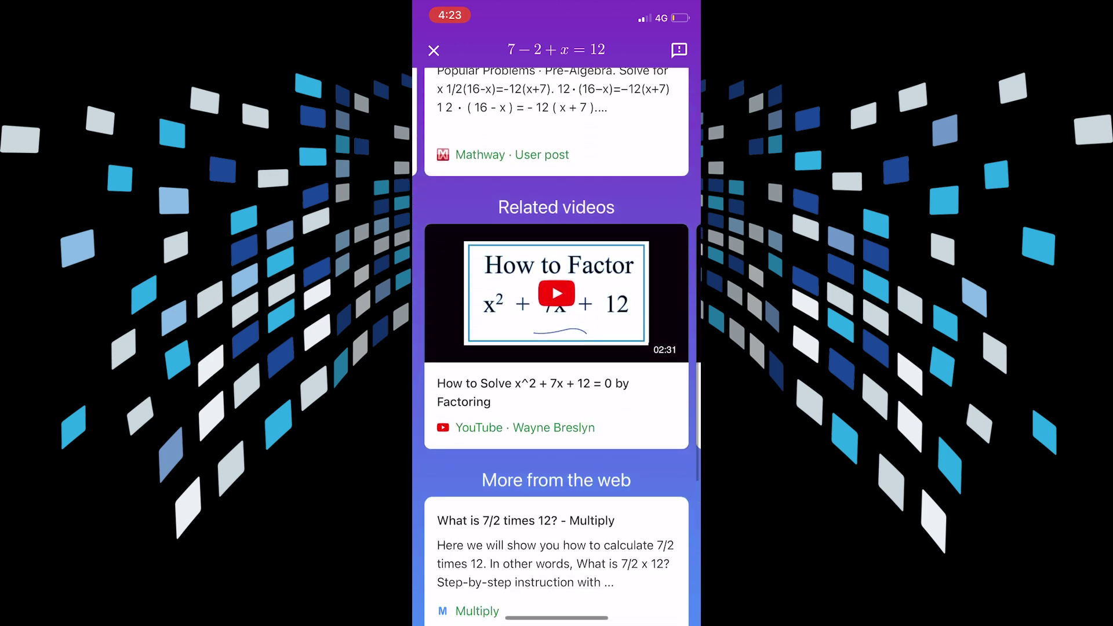
pyautogui.moveTo(626, 287); pyautogui.dragTo(469, 287)
pyautogui.moveTo(626, 287); pyautogui.dragTo(469, 287)
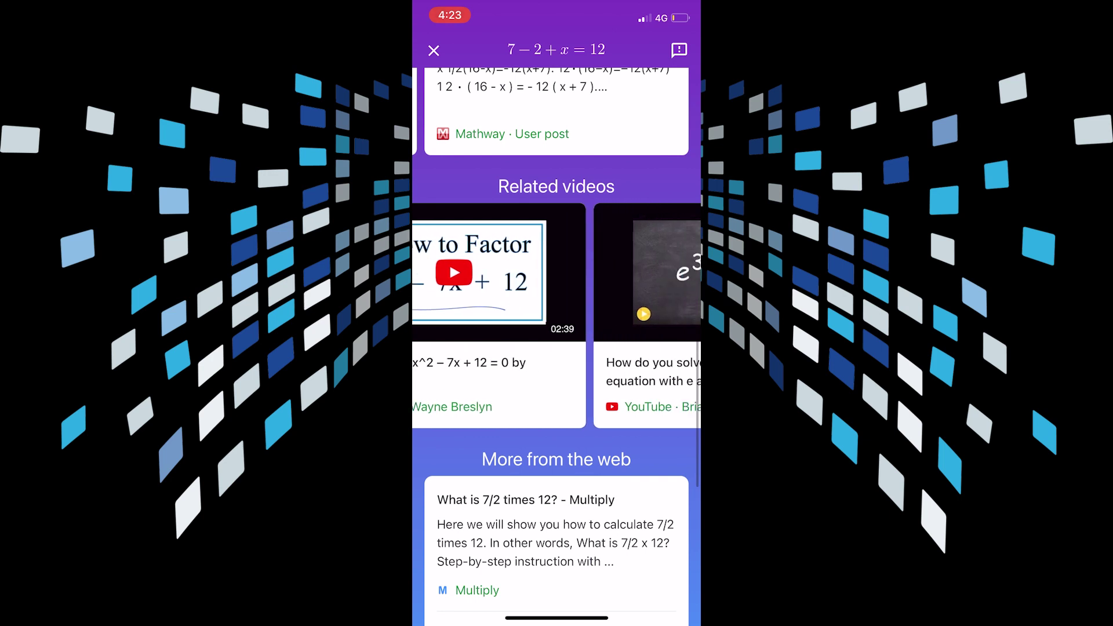
pyautogui.scroll(-5, 557, 348)
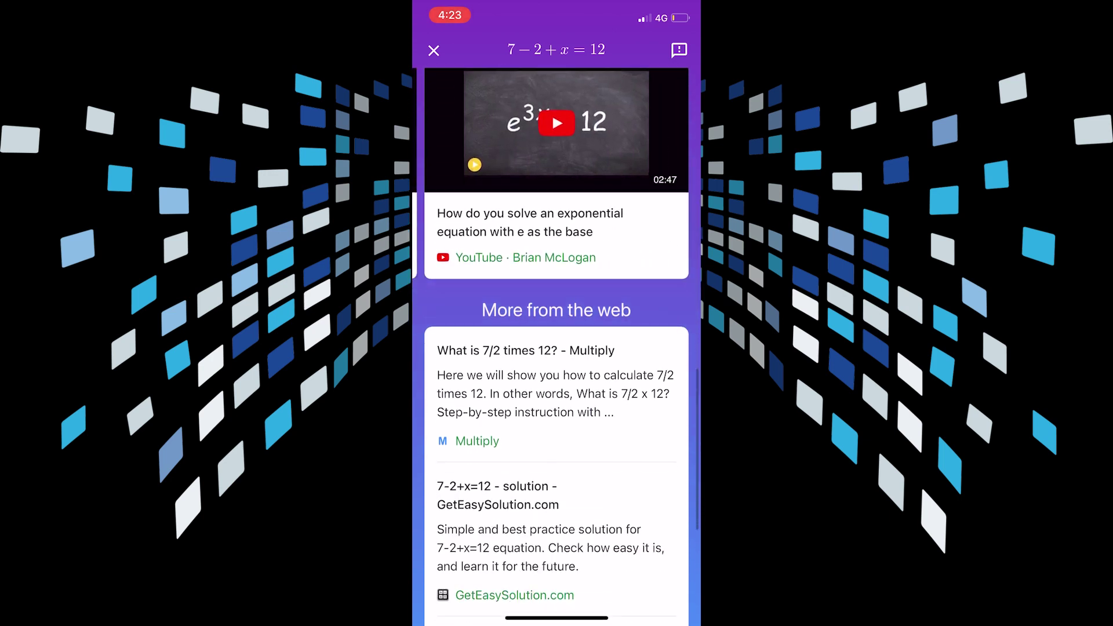